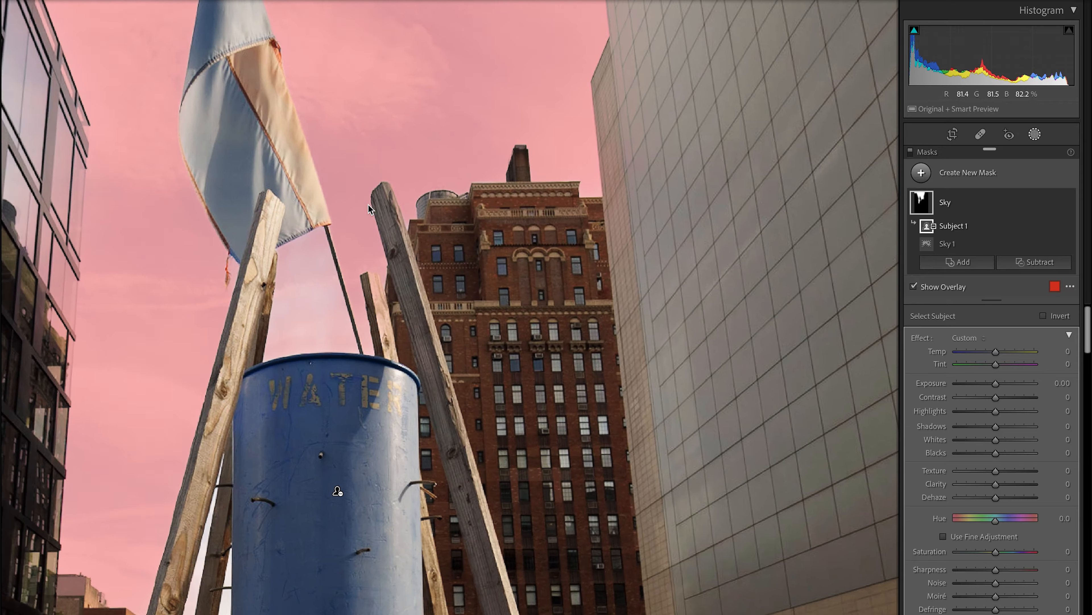
- Try to subtract the dark glass building from the Sky mask with a size 25 brush, and undo the strokes
drag(40, 234, 446, 379)
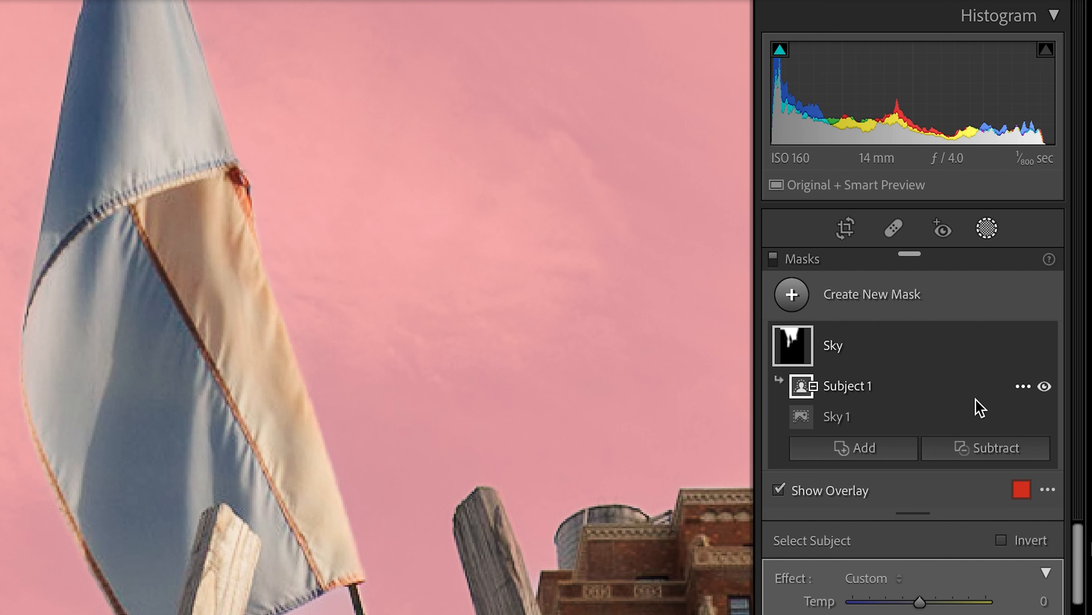
click(991, 450)
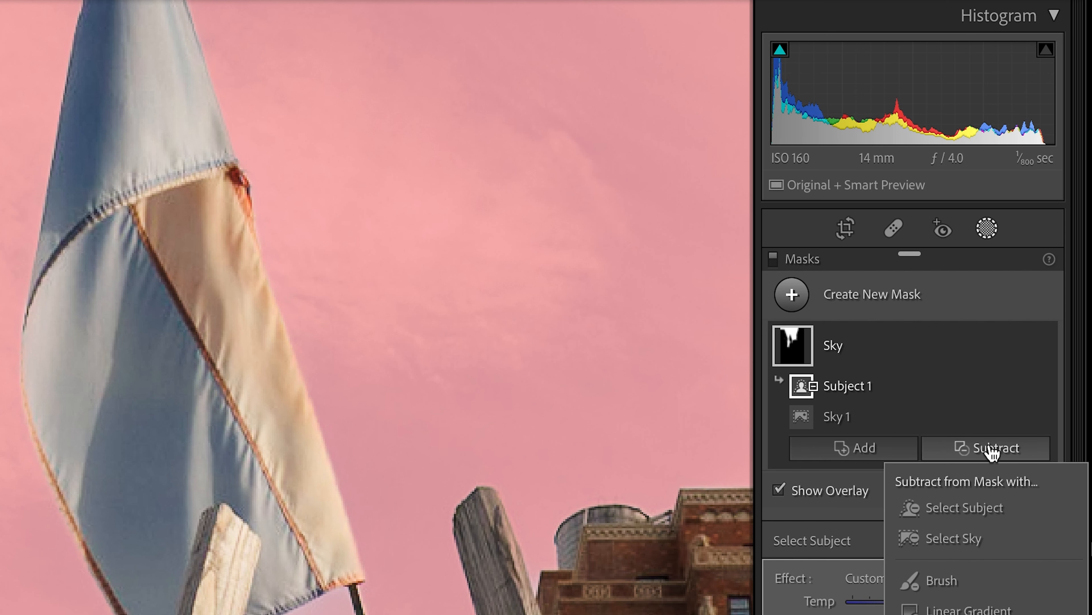
click(990, 585)
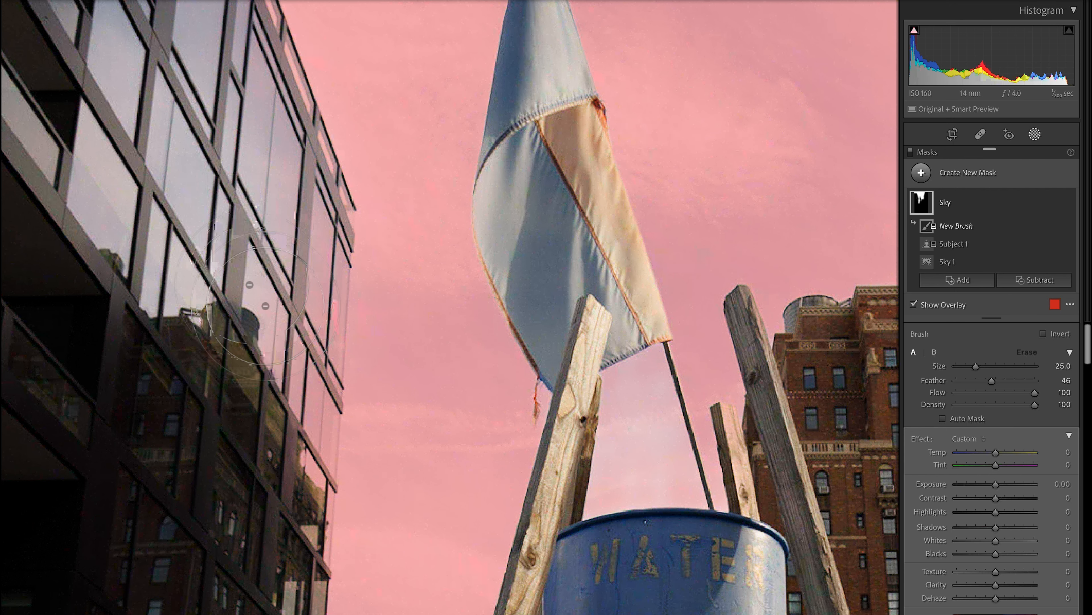
key(alt)
click(266, 306)
mouse_move(277, 405)
mouse_down()
mouse_move(279, 468)
mouse_move(288, 415)
mouse_up()
key(super+z)
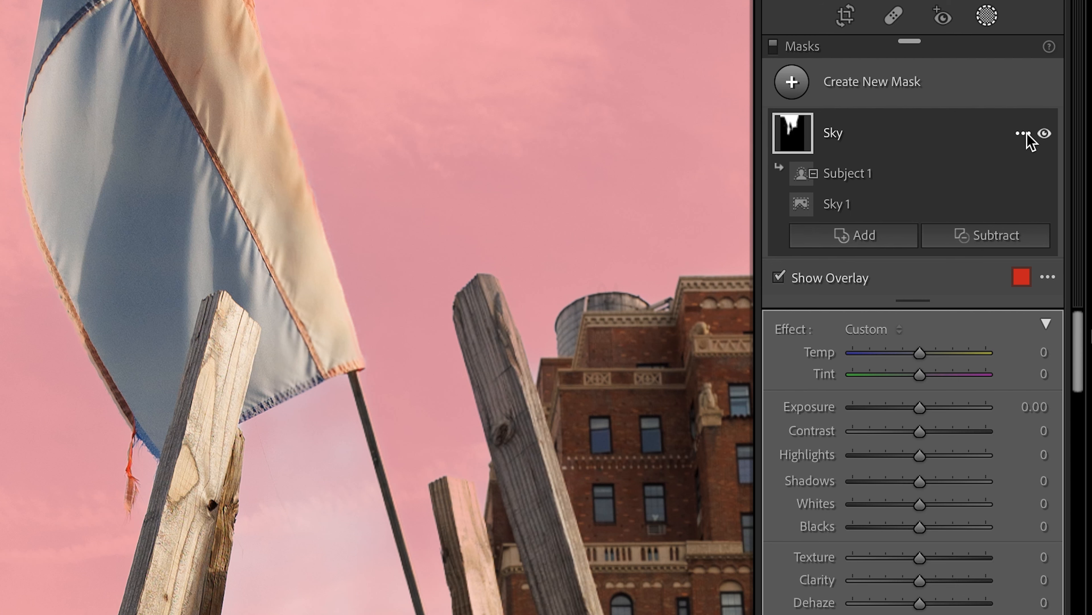
- Start another brush subtraction on the Sky mask with Auto Mask enabled
click(983, 236)
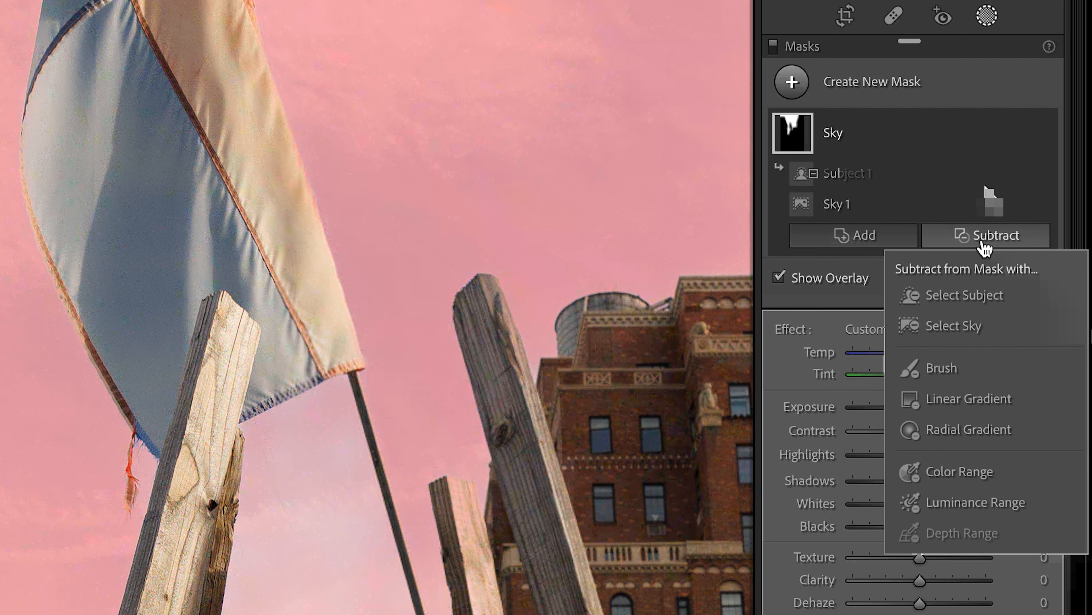
click(955, 371)
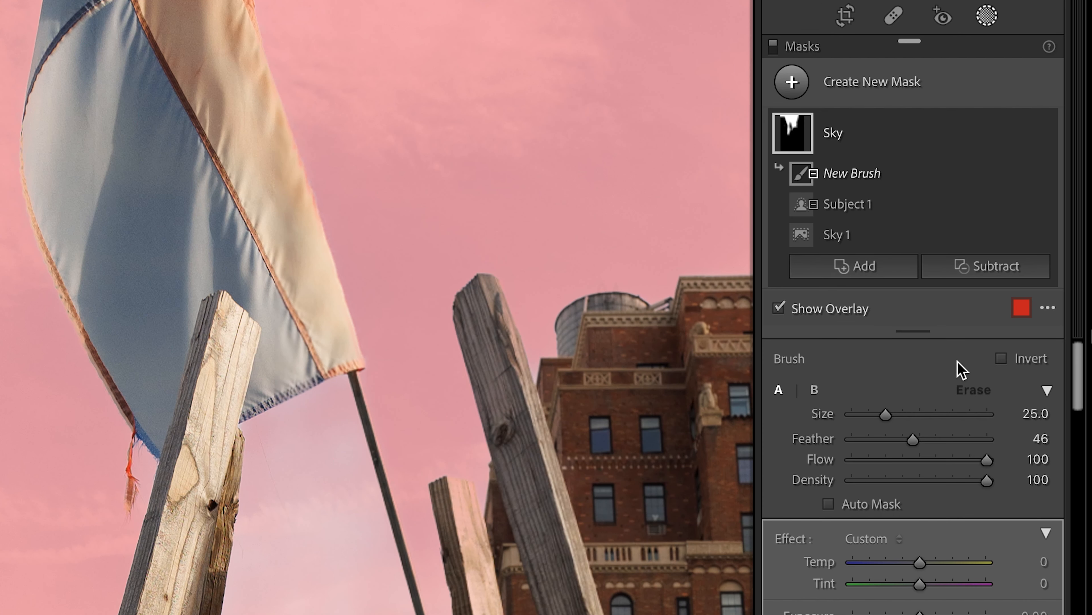
click(880, 506)
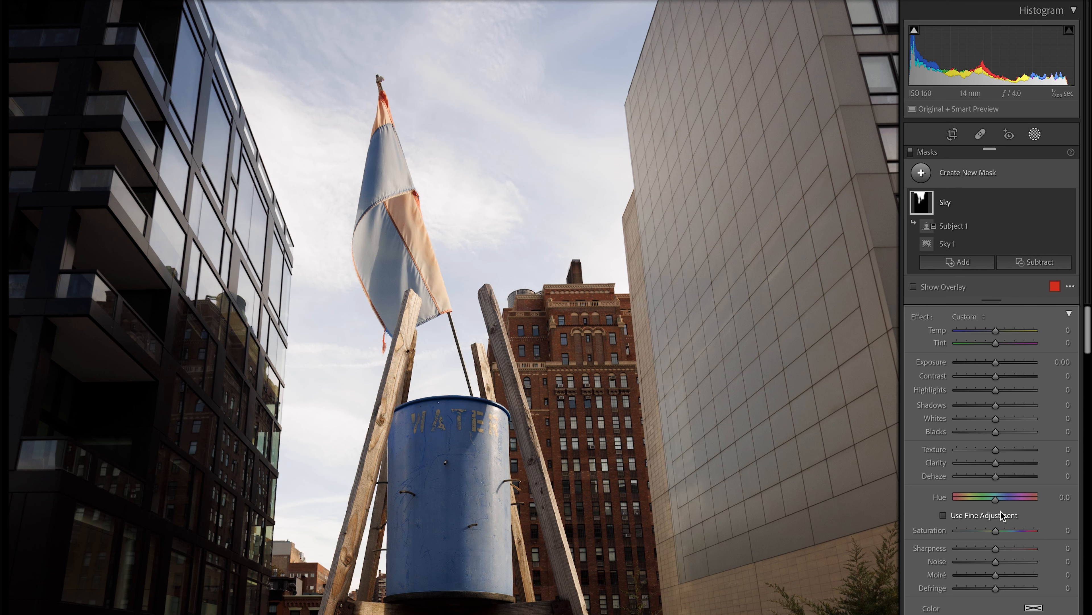
- Lower the Sky mask's Dehaze to -37
drag(996, 475, 993, 476)
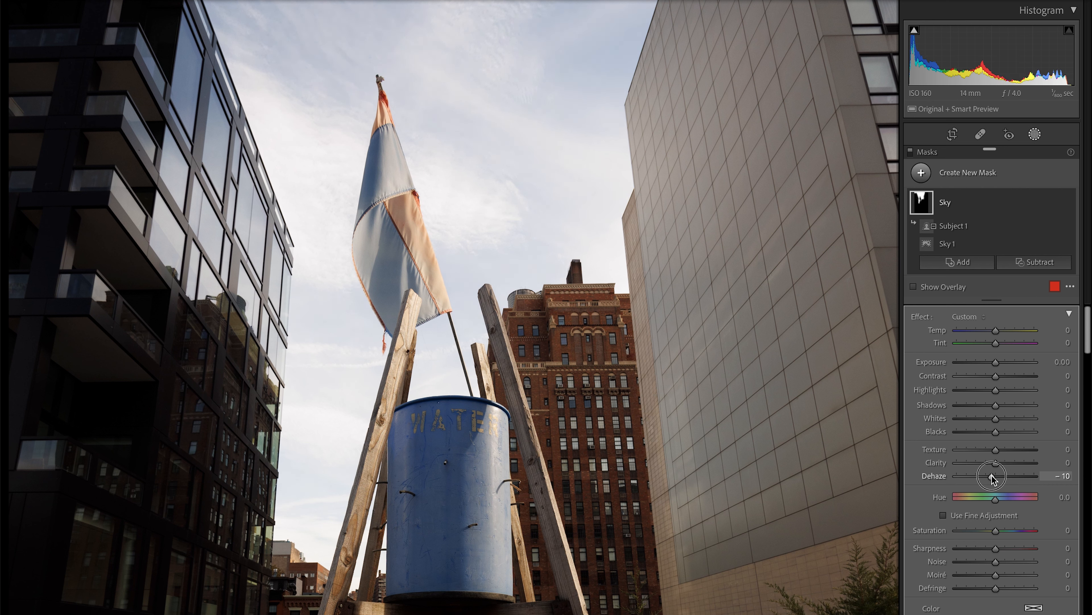
drag(992, 477, 991, 477)
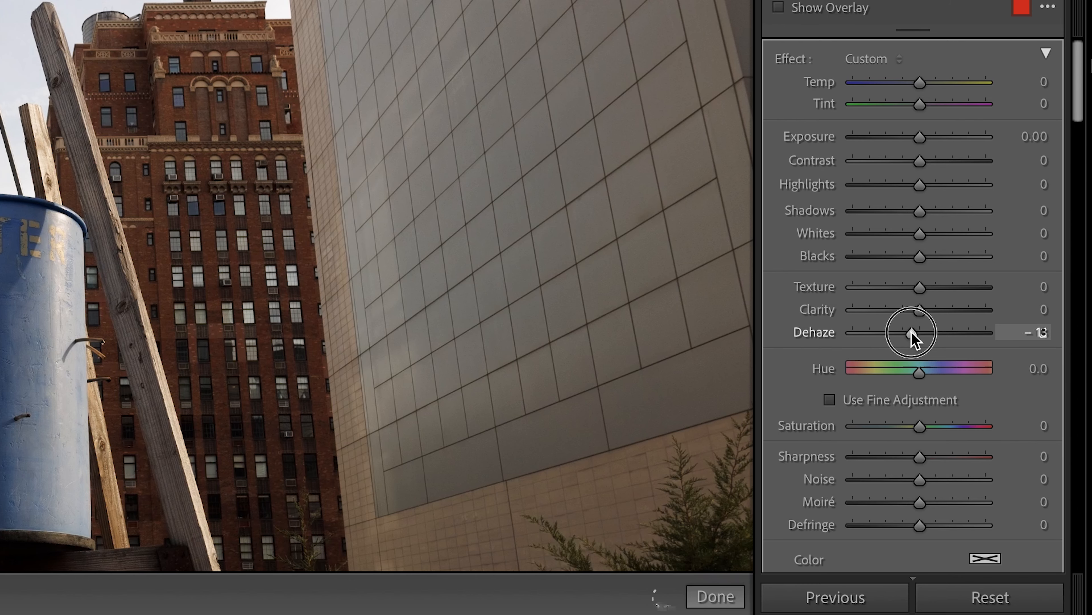
drag(912, 332, 902, 331)
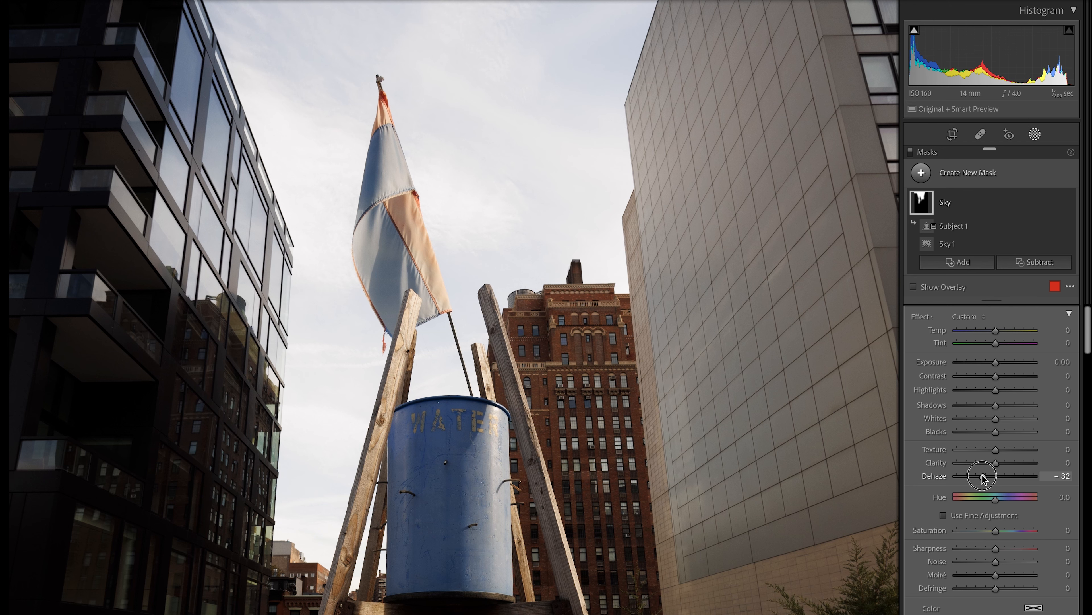
drag(984, 478, 981, 479)
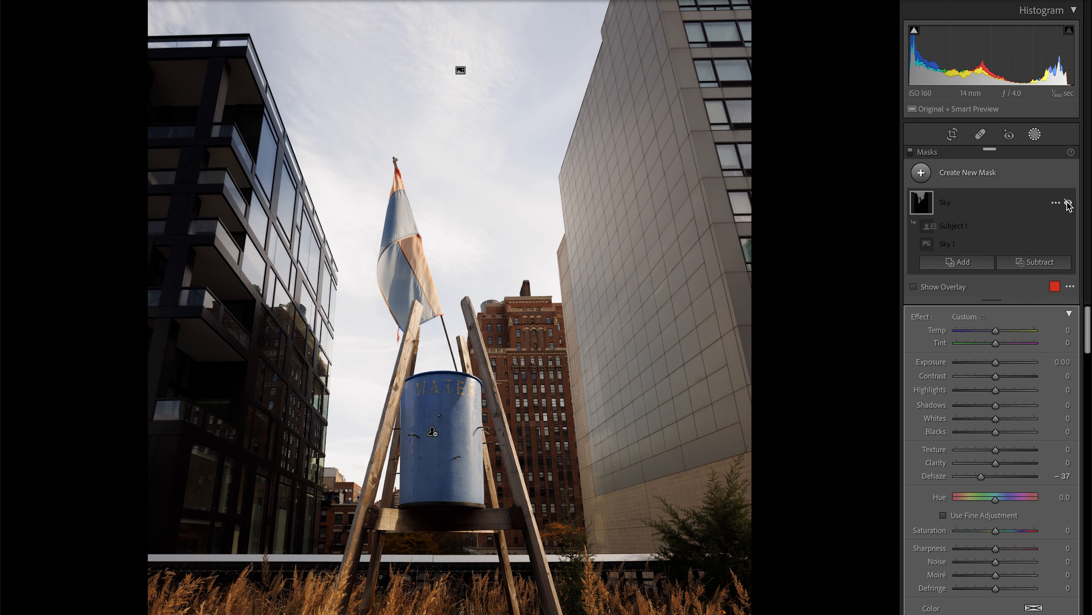
- Compare the photo with and without the Sky mask by toggling its visibility
click(1069, 203)
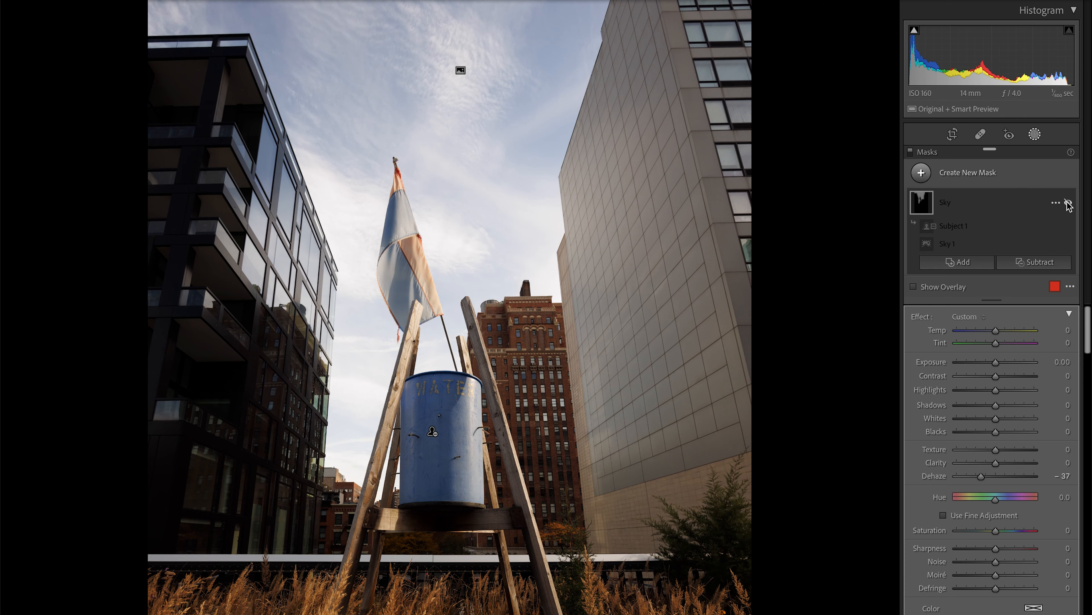
key(z)
key(z)
click(1068, 203)
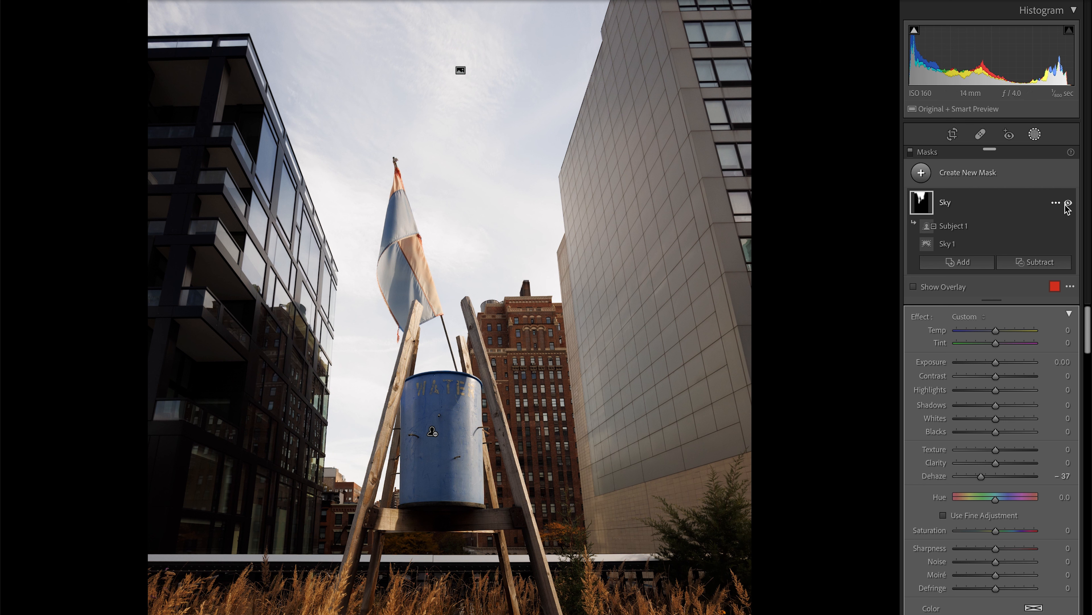
click(1068, 203)
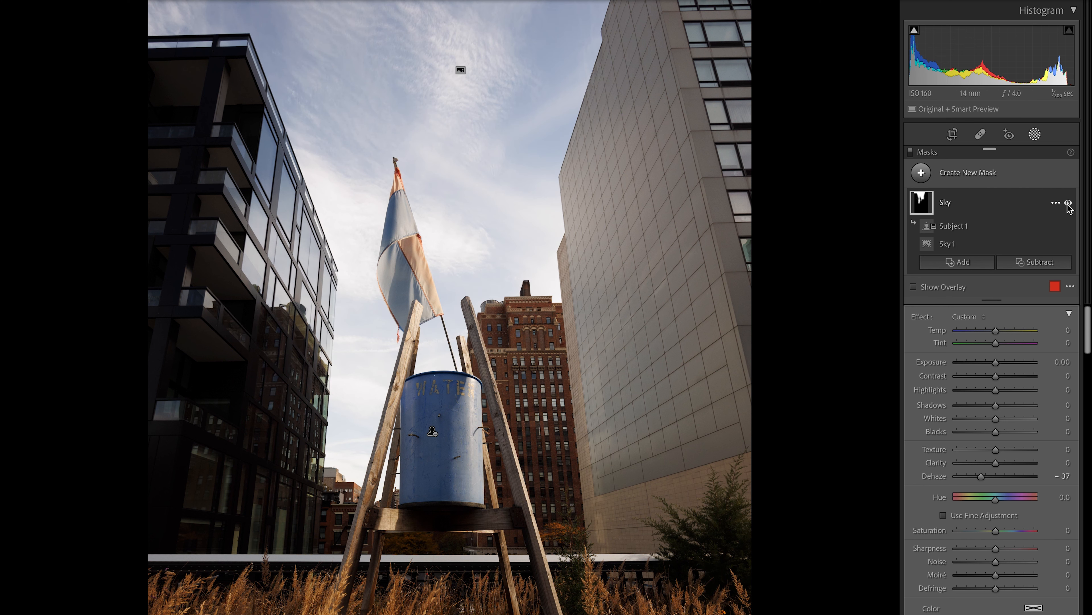
click(1068, 203)
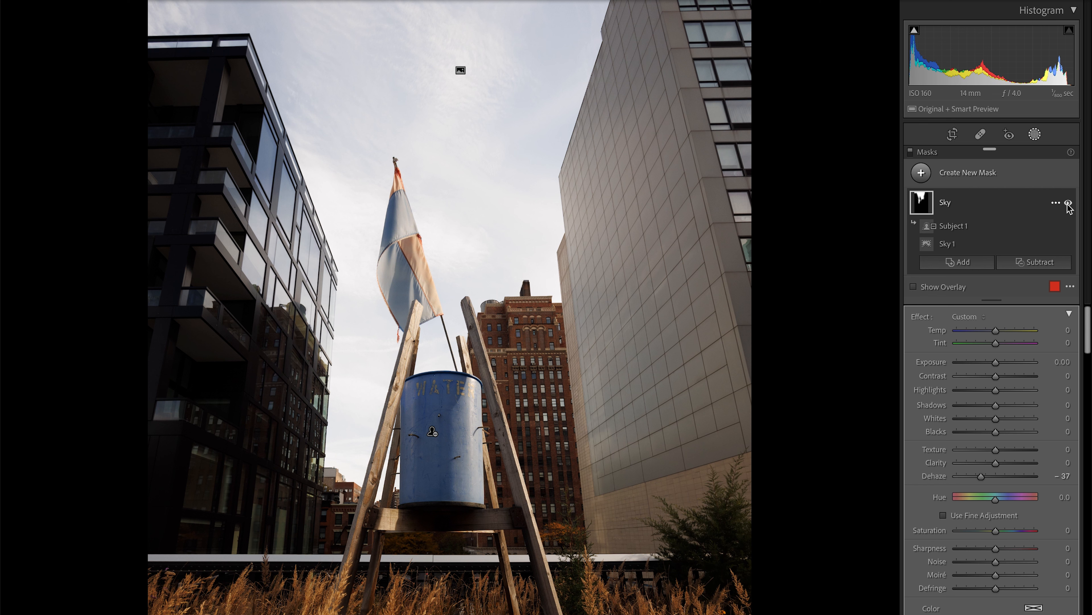
- Subtract a linear gradient from the Sky mask, running from the photo's upper edge down to just above the water barrel
click(679, 209)
drag(679, 209, 690, 263)
drag(697, 317, 692, 248)
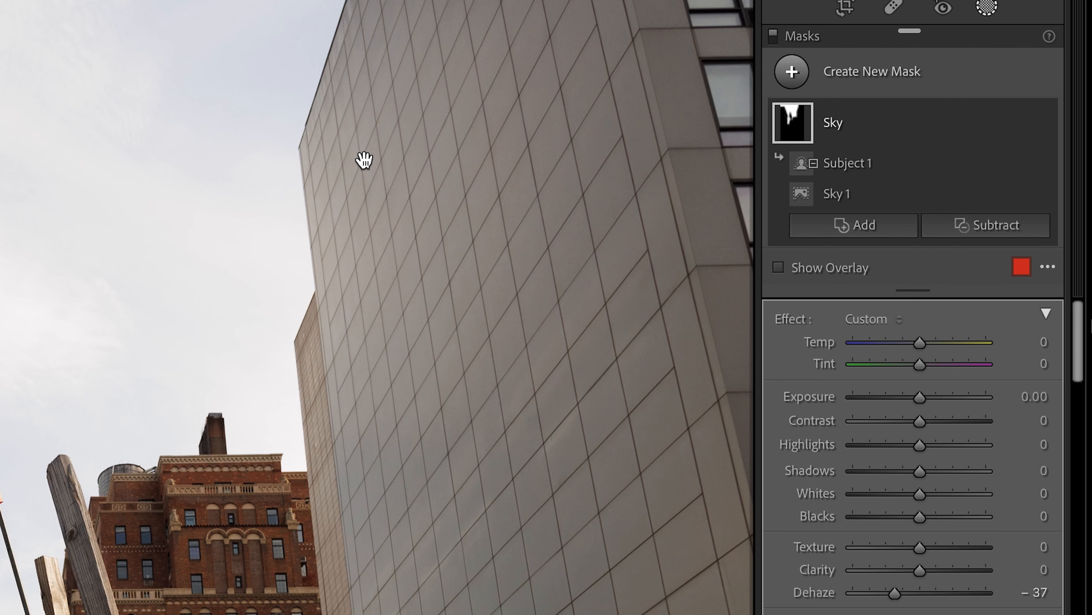
drag(312, 146, 317, 231)
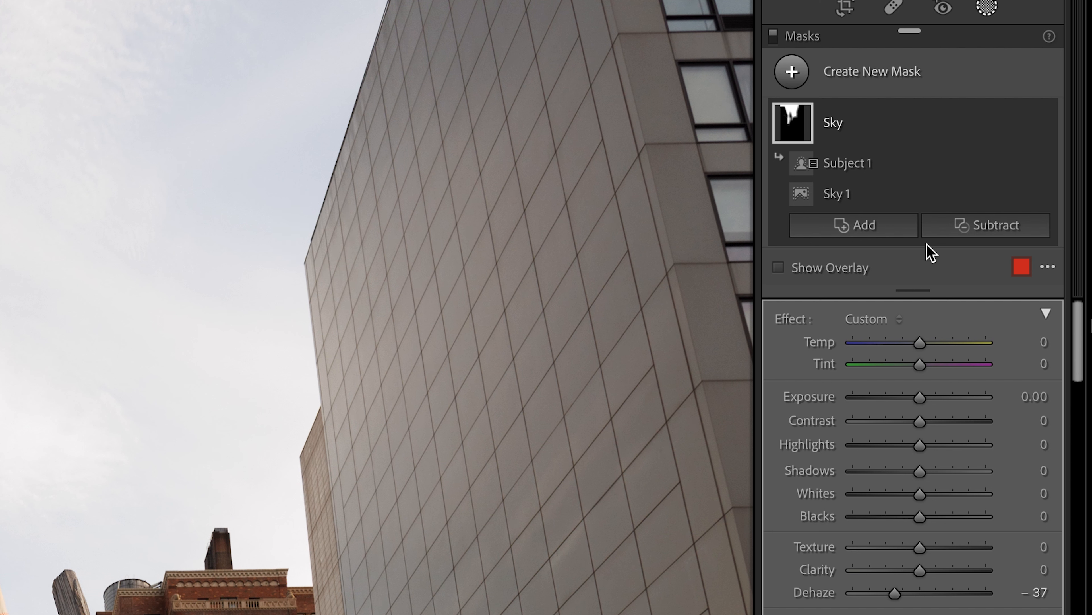
click(996, 227)
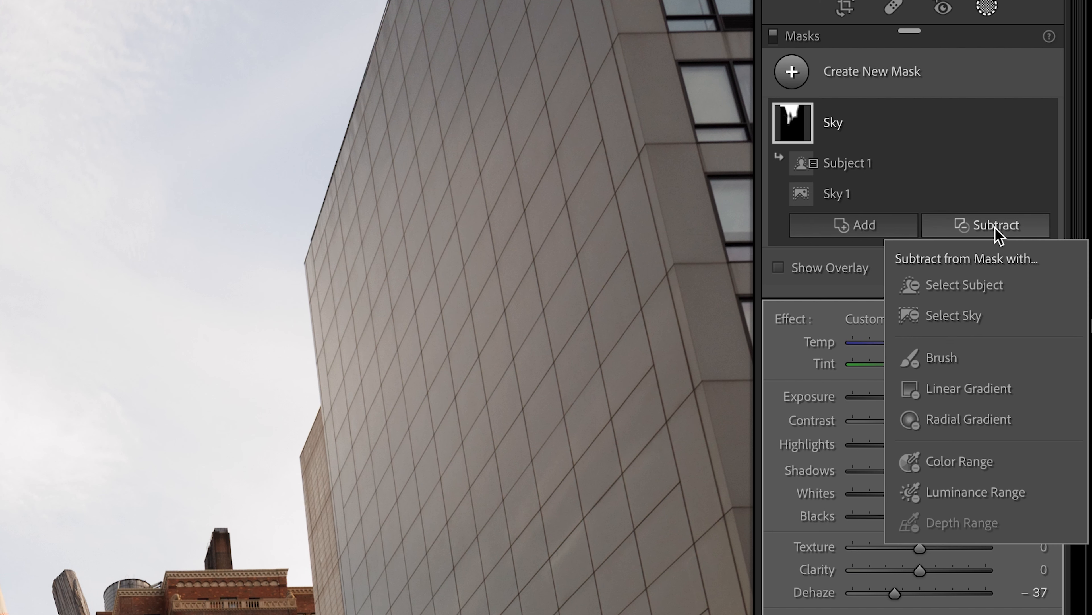
click(998, 387)
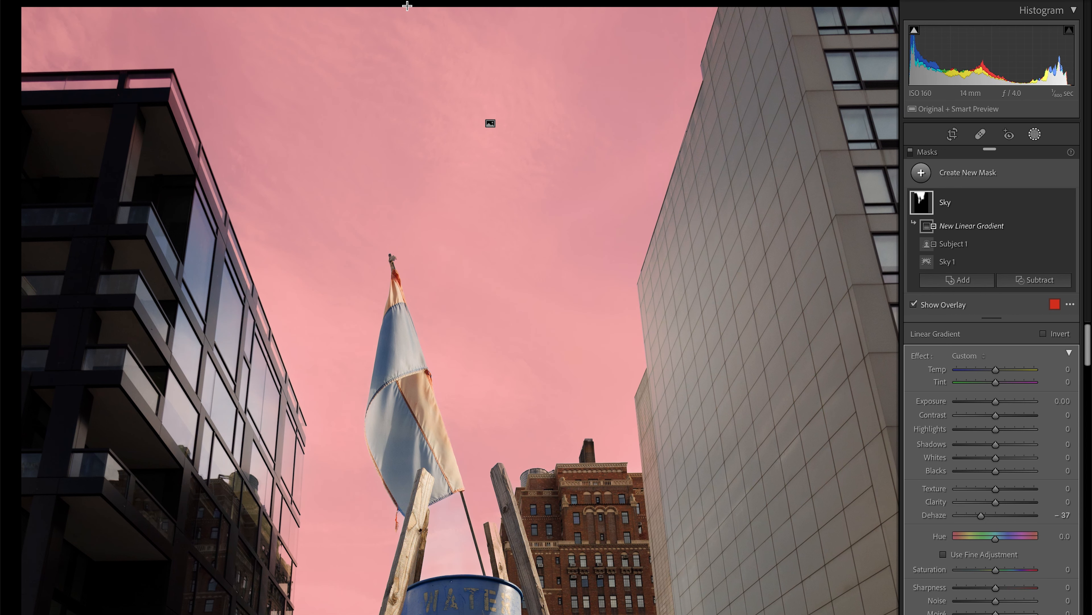
drag(407, 6, 409, 111)
drag(424, 149, 450, 534)
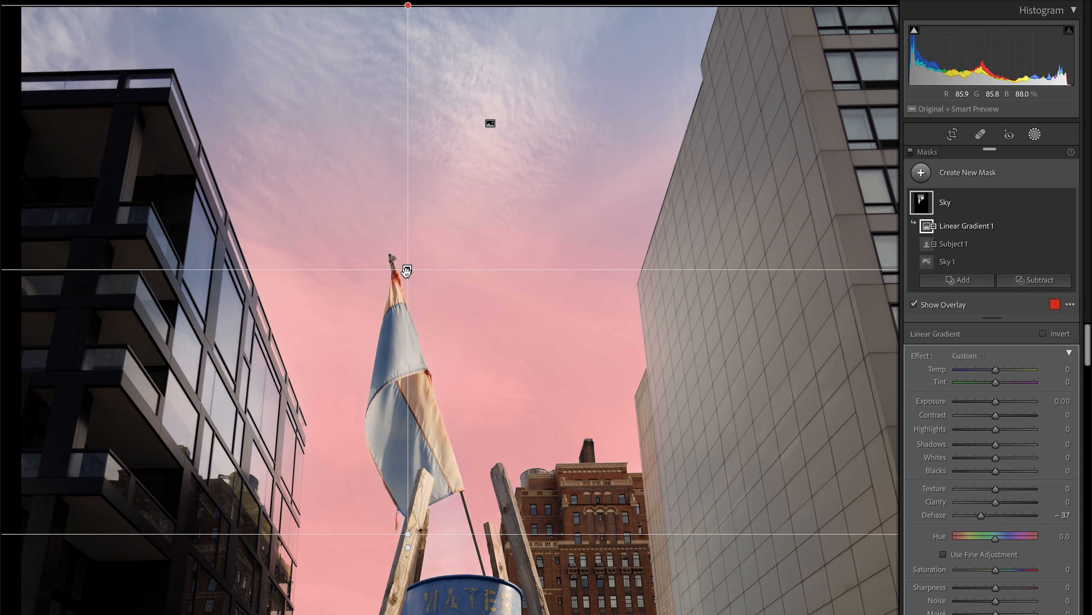
- Shift the subtracted linear gradient slightly lower in the sky, with its midline near the tip of the flag
drag(409, 276, 411, 316)
key(super+minus)
drag(465, 291, 465, 235)
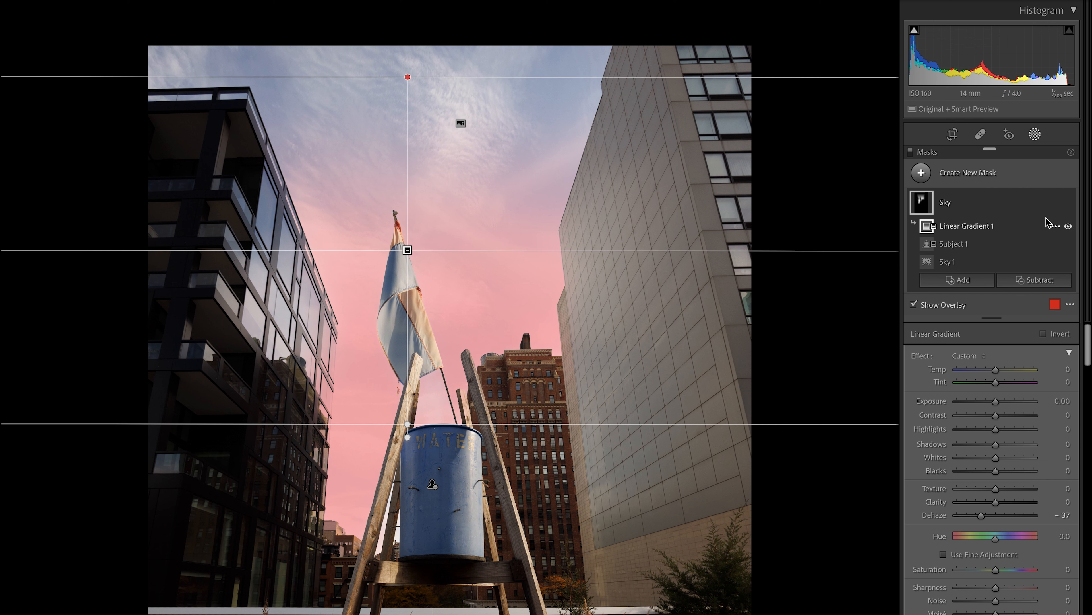
- Toggle the Sky mask off and on to check the effect of the subtracted gradient
click(1068, 203)
click(1068, 203)
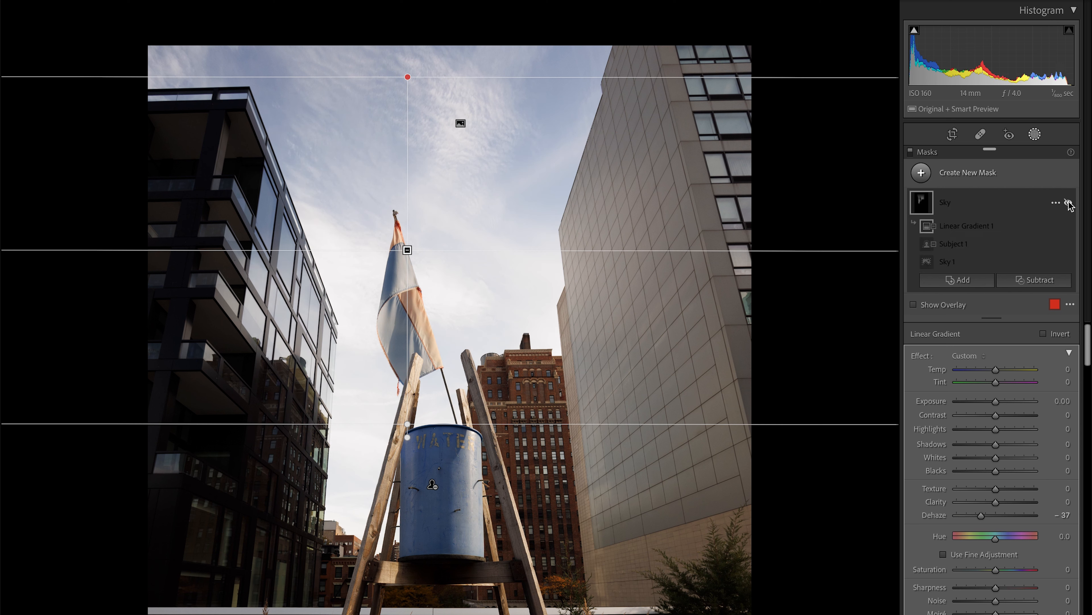
click(1068, 203)
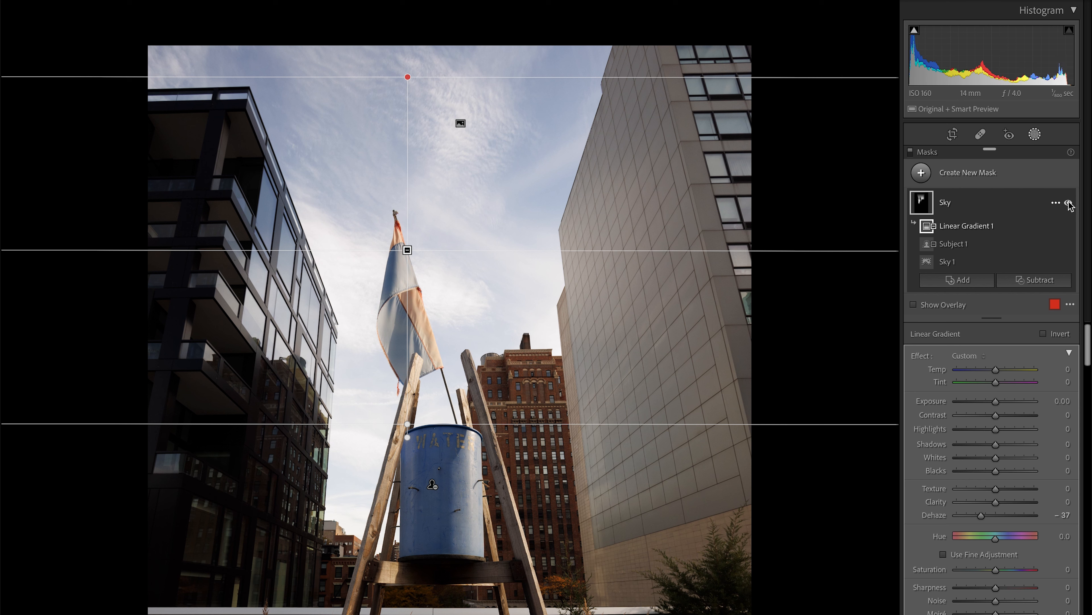
click(1068, 203)
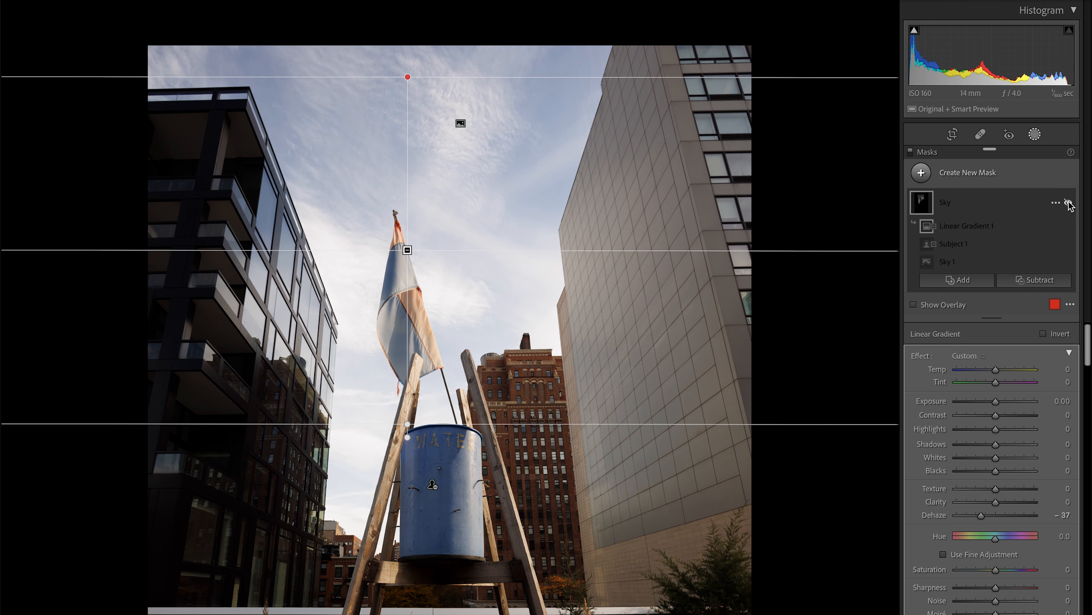
click(1069, 203)
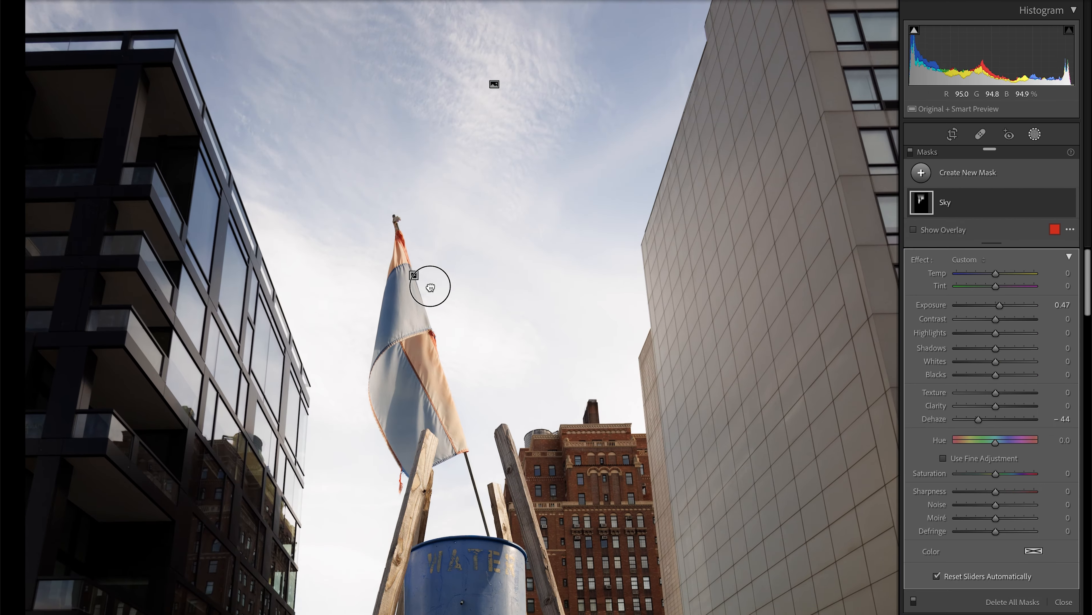
- Examine the sky around the flag, barrel and buildings, and expand the Sky mask's components
drag(429, 283, 462, 378)
drag(510, 291, 565, 199)
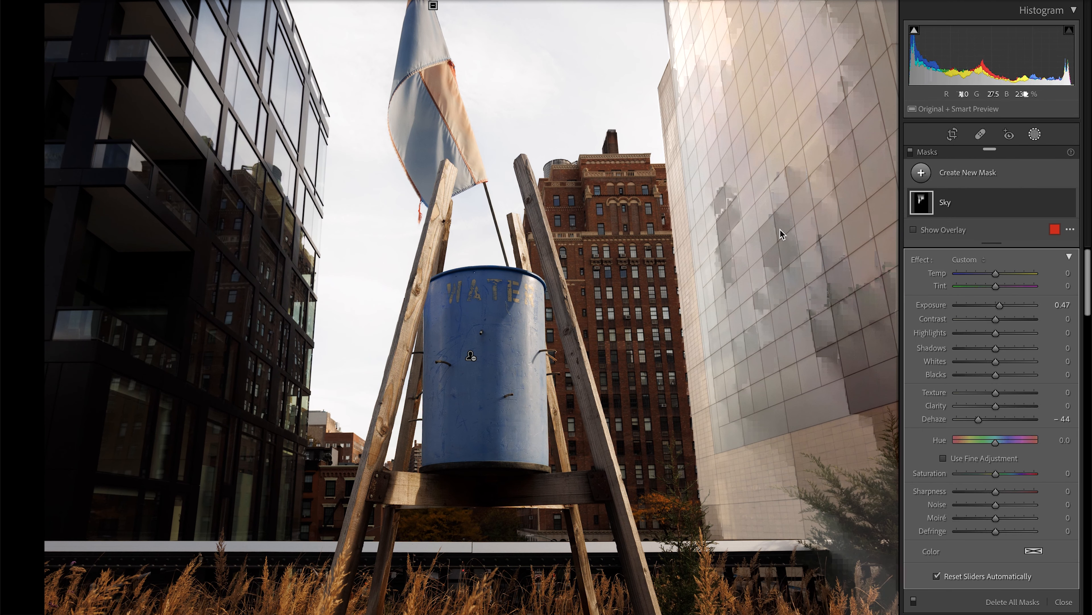
click(994, 204)
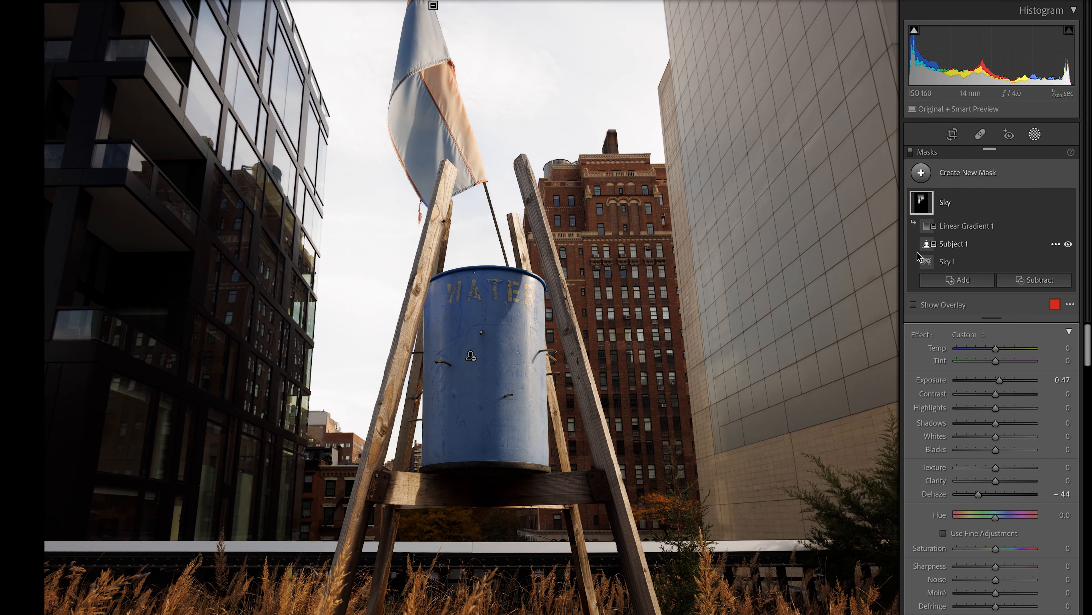
drag(622, 256, 589, 375)
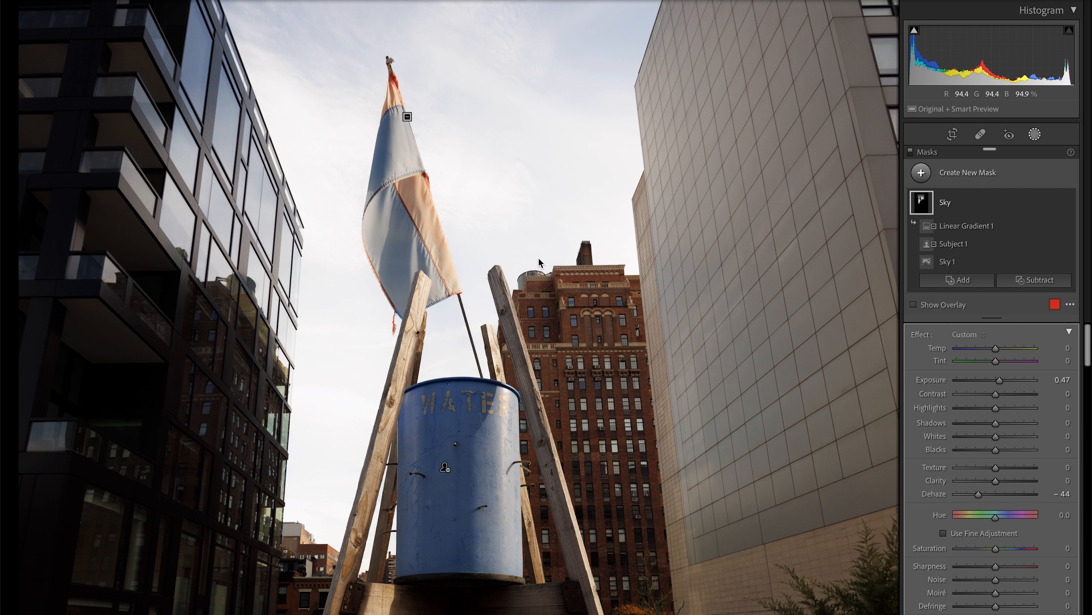